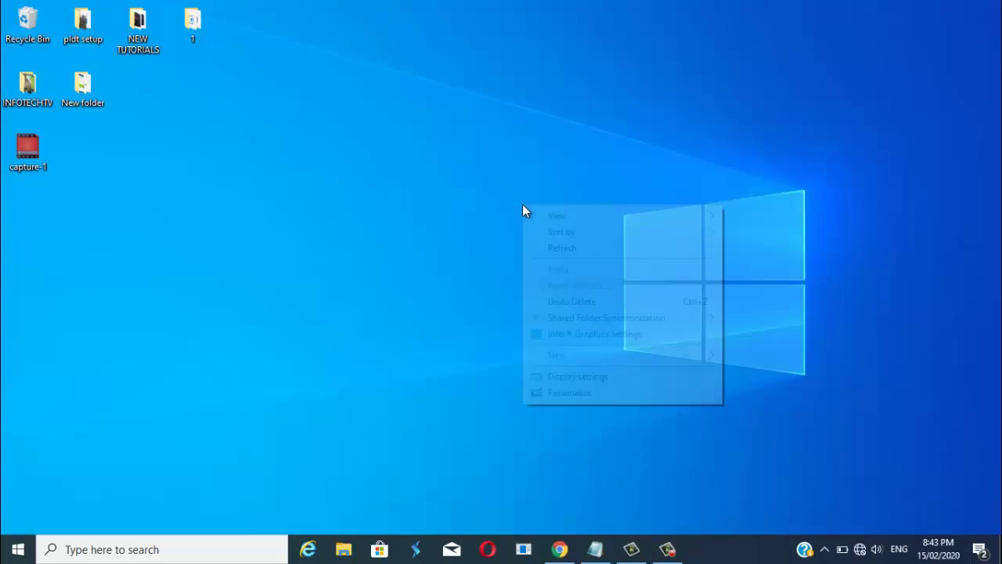
Step: Refresh the Windows 10 desktop repeatedly from its right-click menu
left_click(560, 249)
right_click(560, 249)
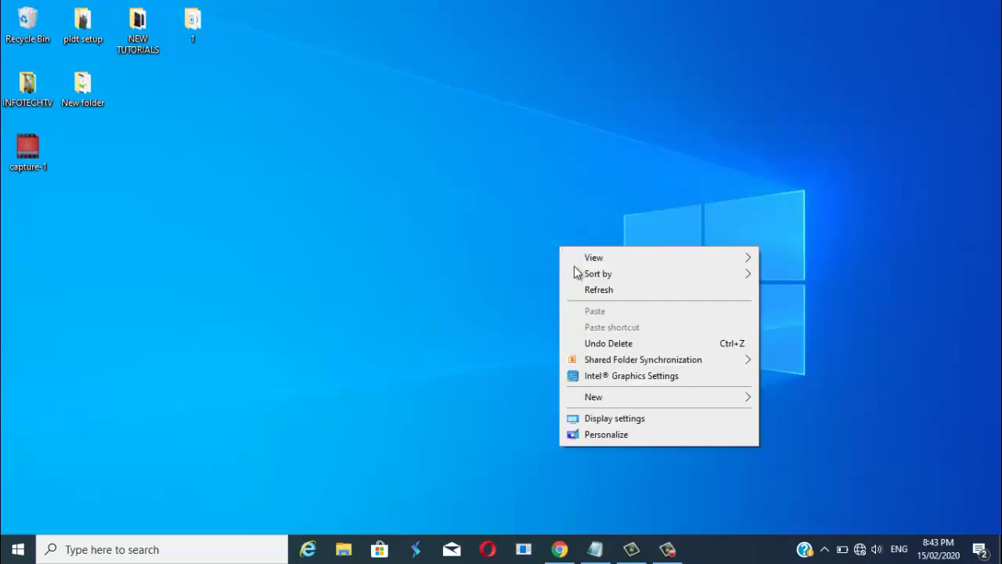
left_click(600, 292)
right_click(480, 219)
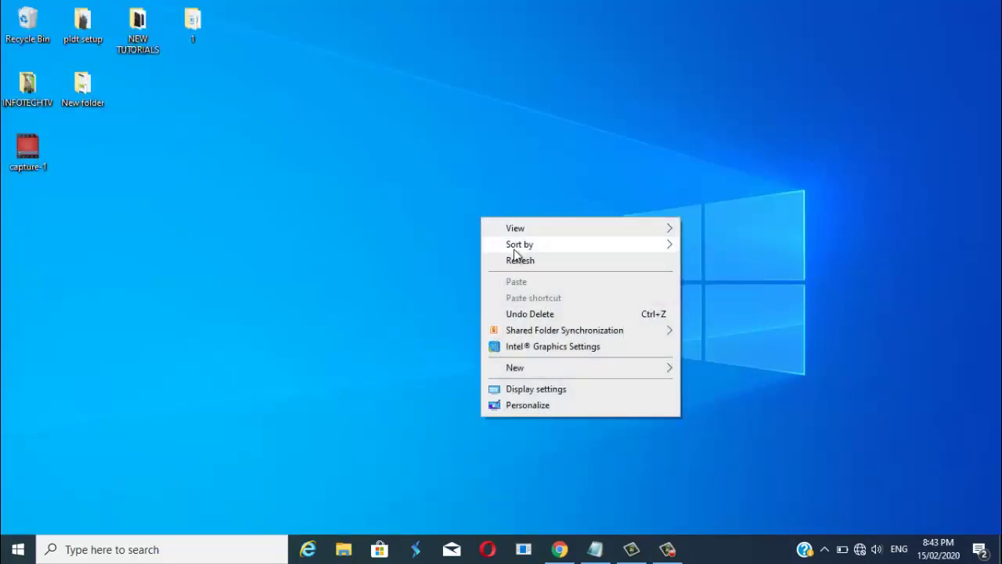
left_click(521, 260)
right_click(519, 256)
left_click(557, 299)
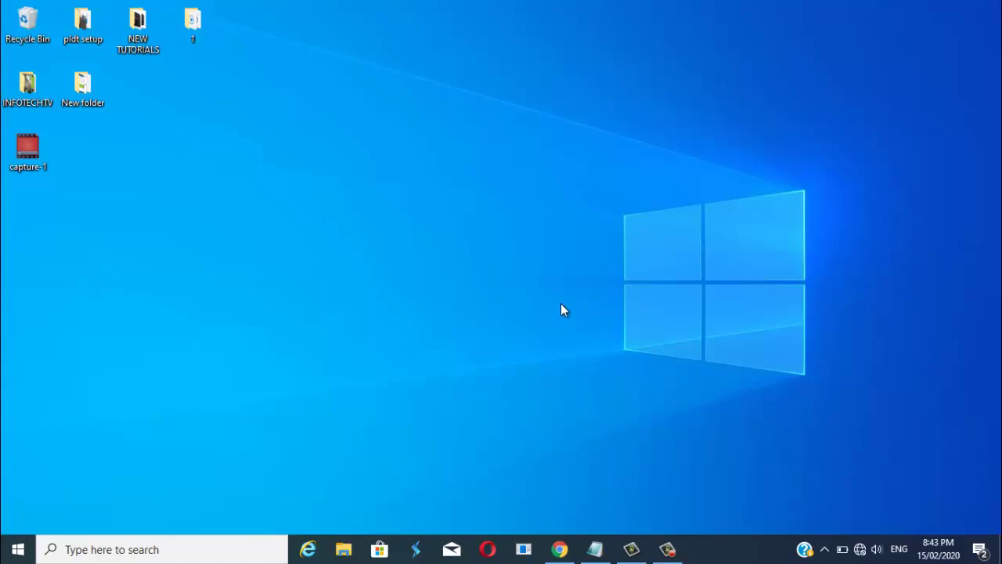
right_click(717, 341)
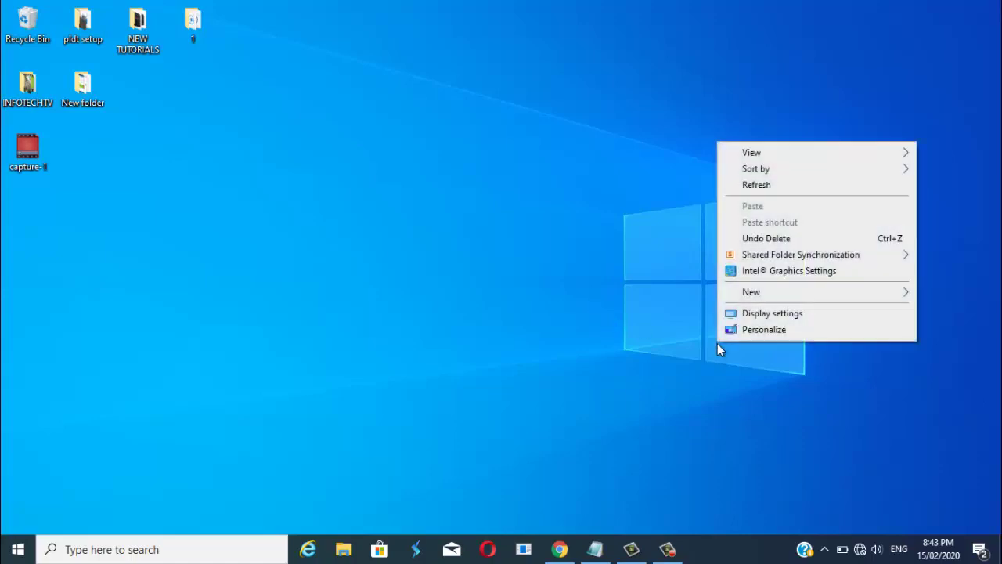
left_click(763, 184)
right_click(670, 250)
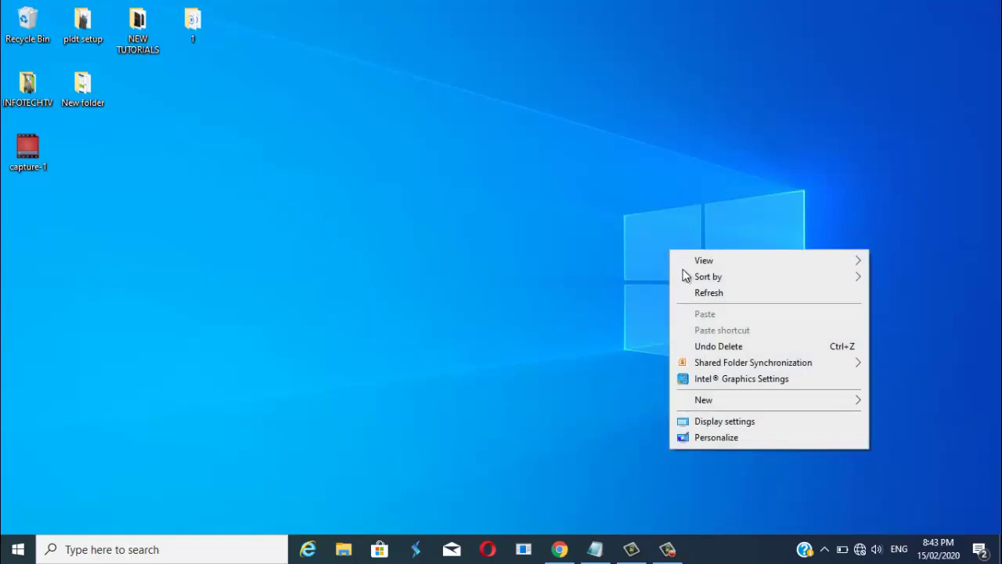
left_click(702, 292)
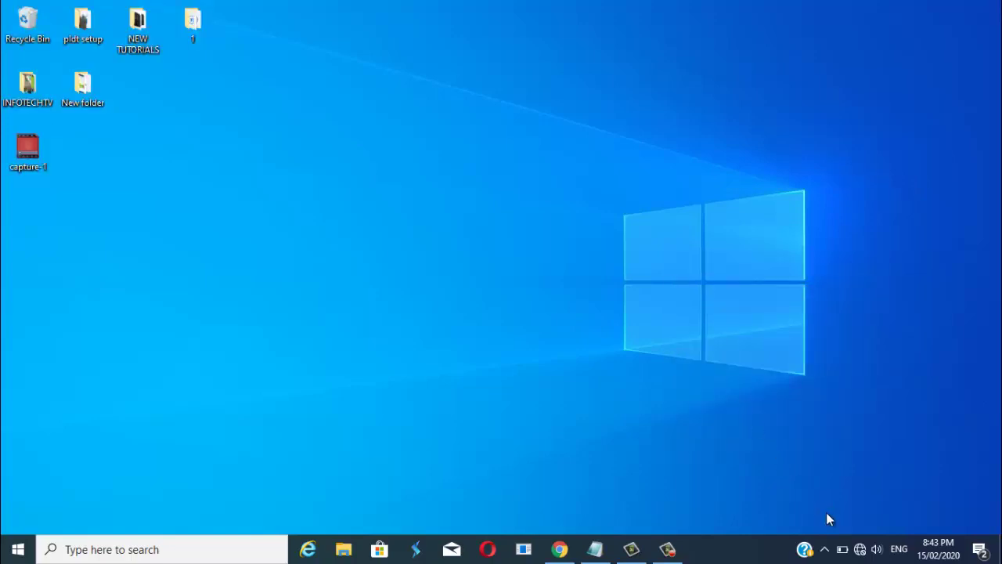
Step: Check the Globe at Home Prepaid WiFi - ITC connection status, then dismiss it and refresh the desktop
left_click(860, 549)
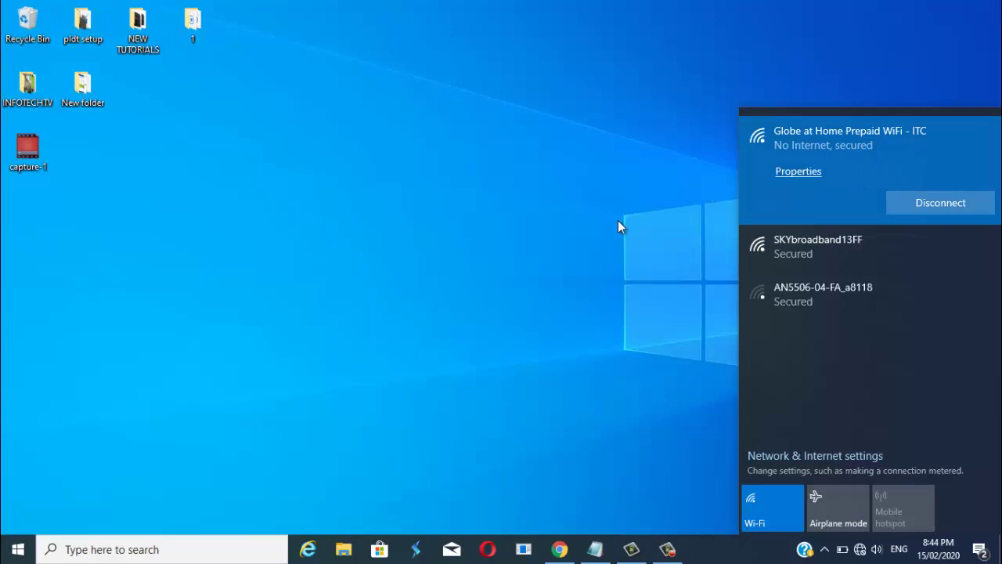
right_click(557, 237)
left_click(590, 280)
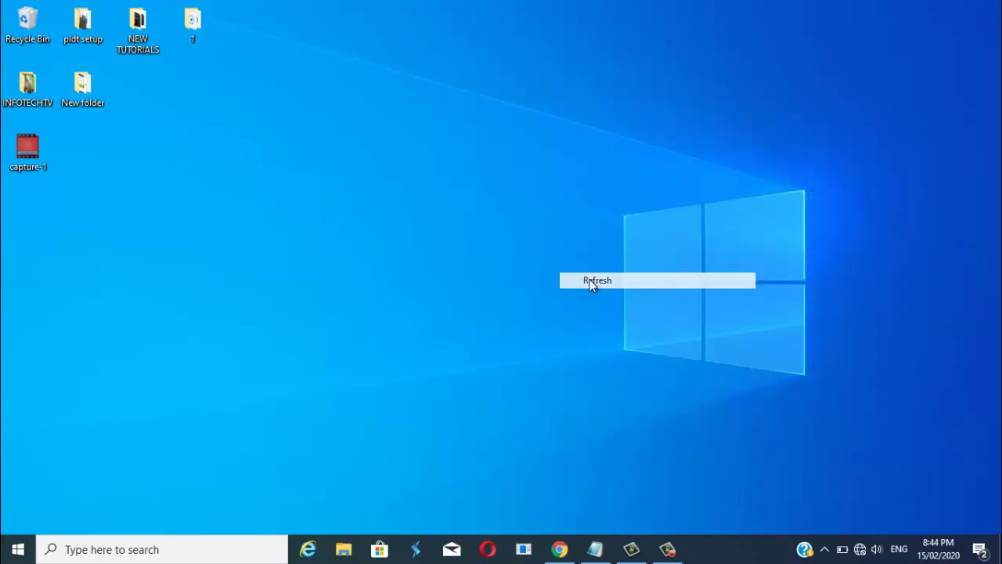
Step: Launch Chrome and enter the router address 192.168.254.254
left_click(559, 549)
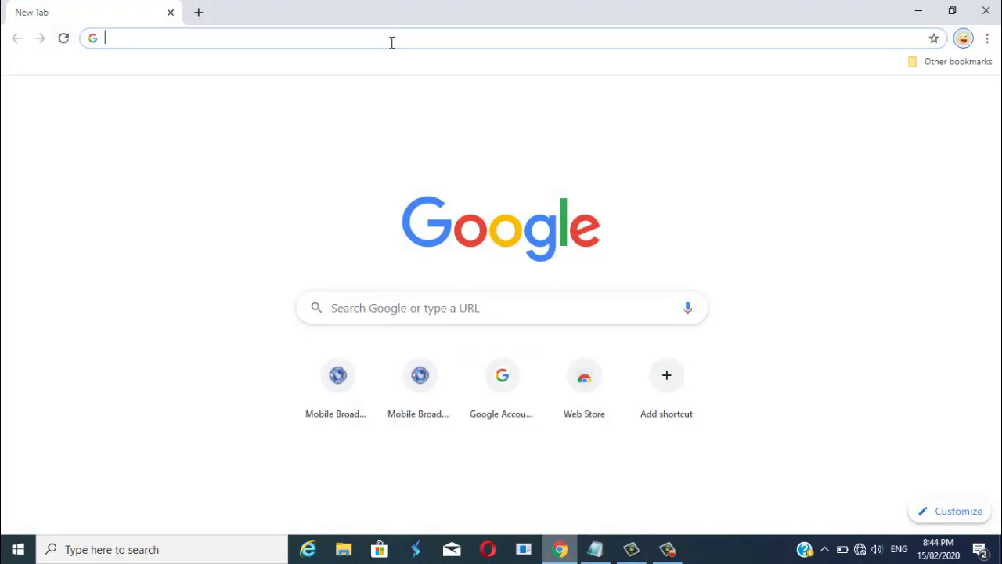
type("192.1")
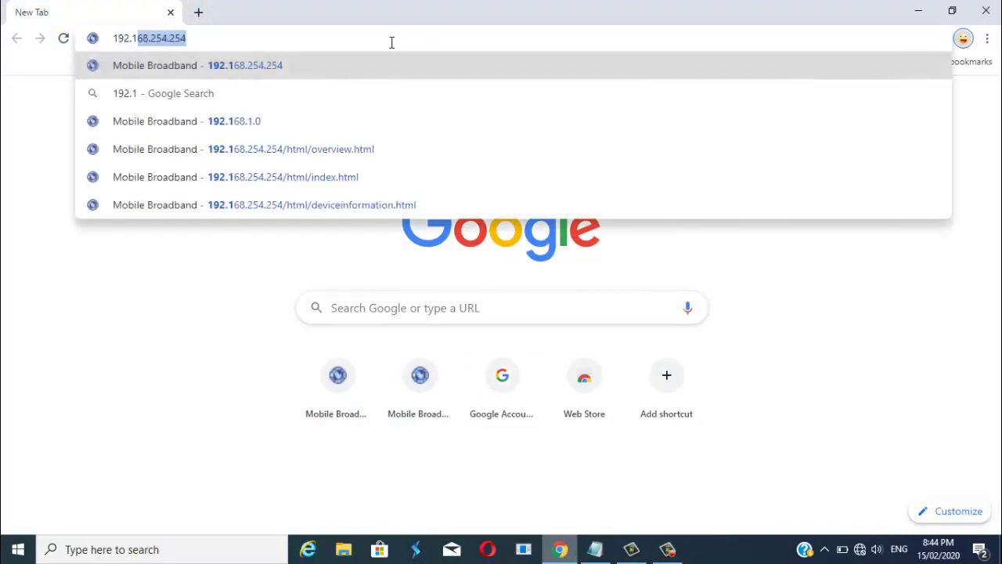
type("68.2")
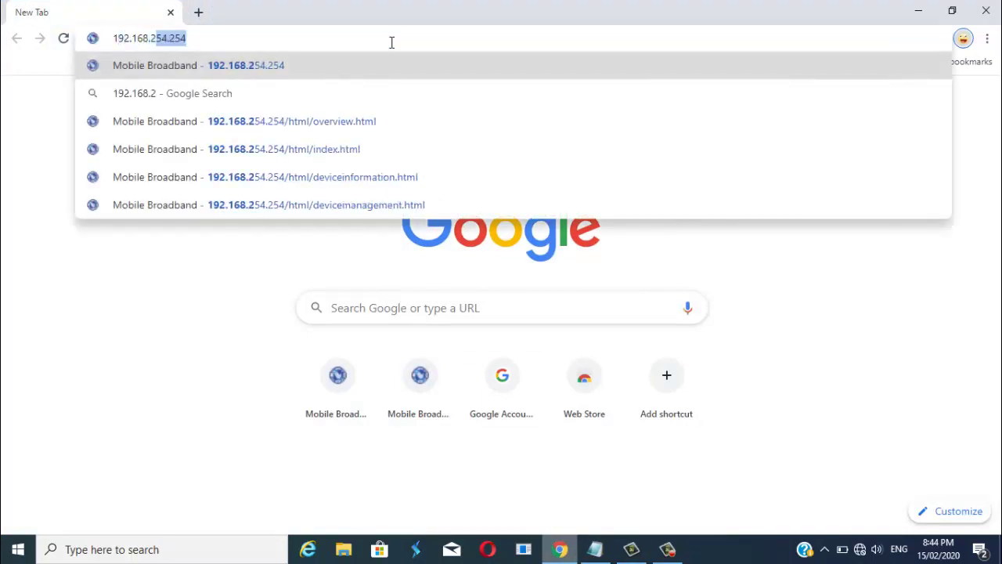
type("54.254/html/overview.html")
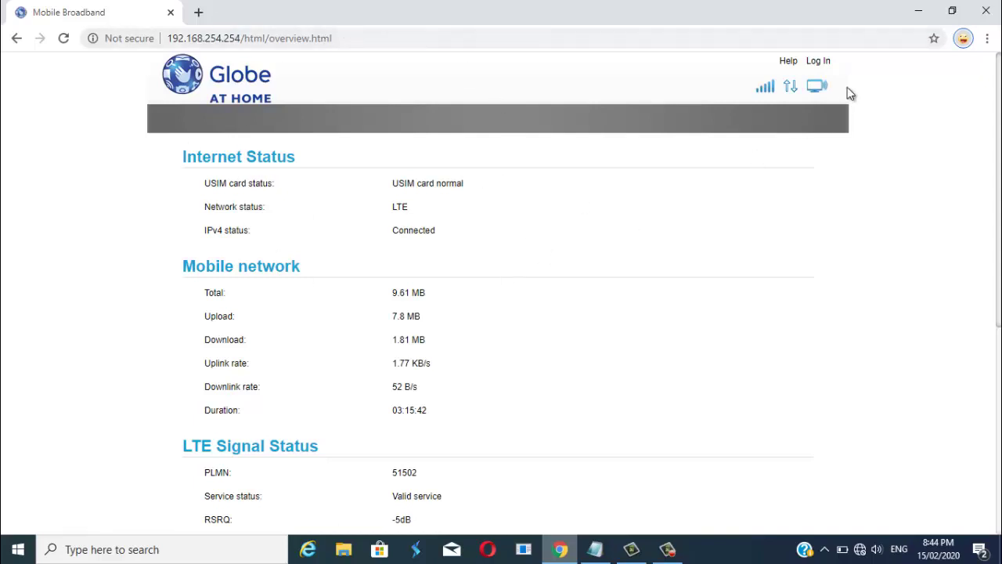
Step: Bring up the router login form and read the default username and password in the Notepad notes
left_click(818, 60)
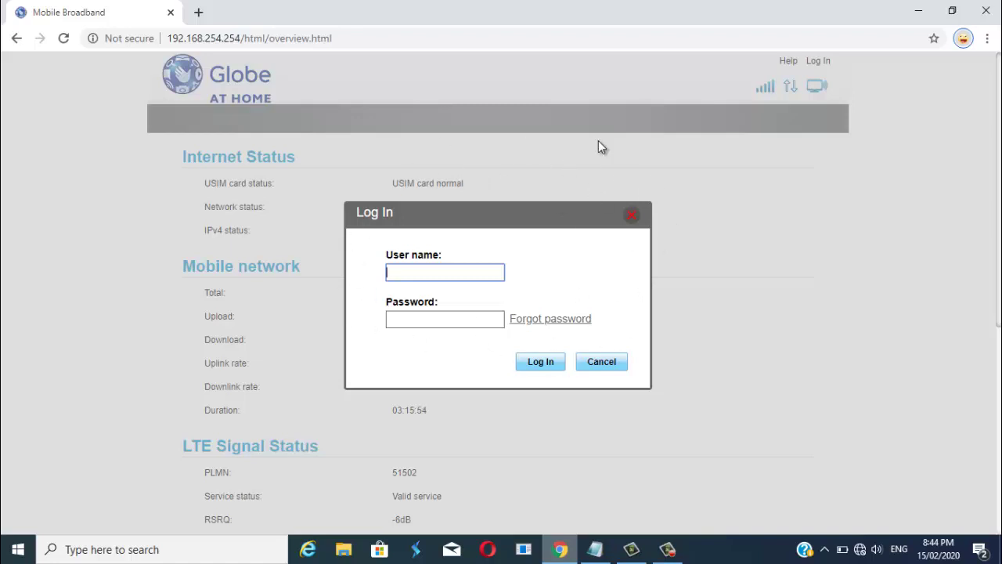
left_click(952, 10)
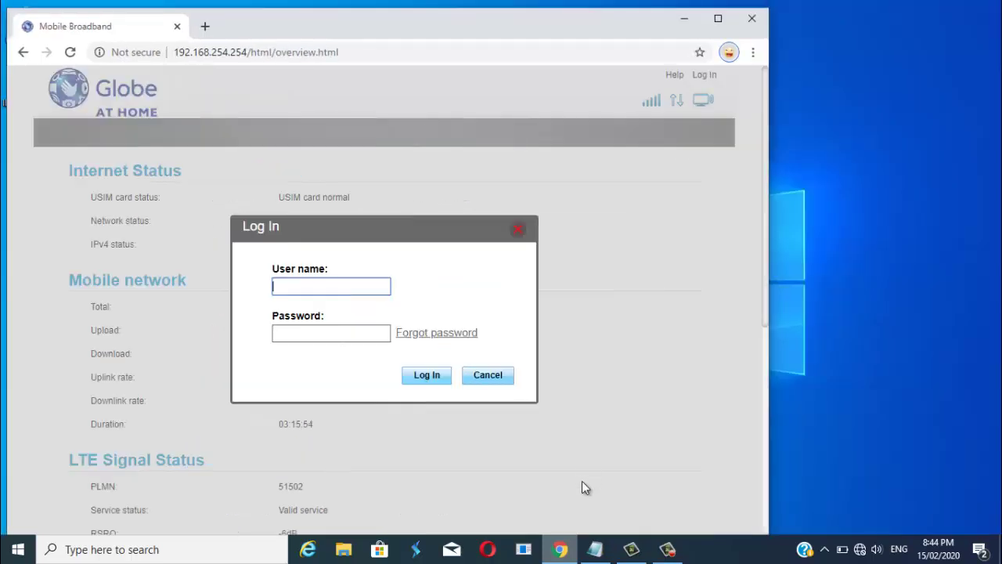
left_click(595, 549)
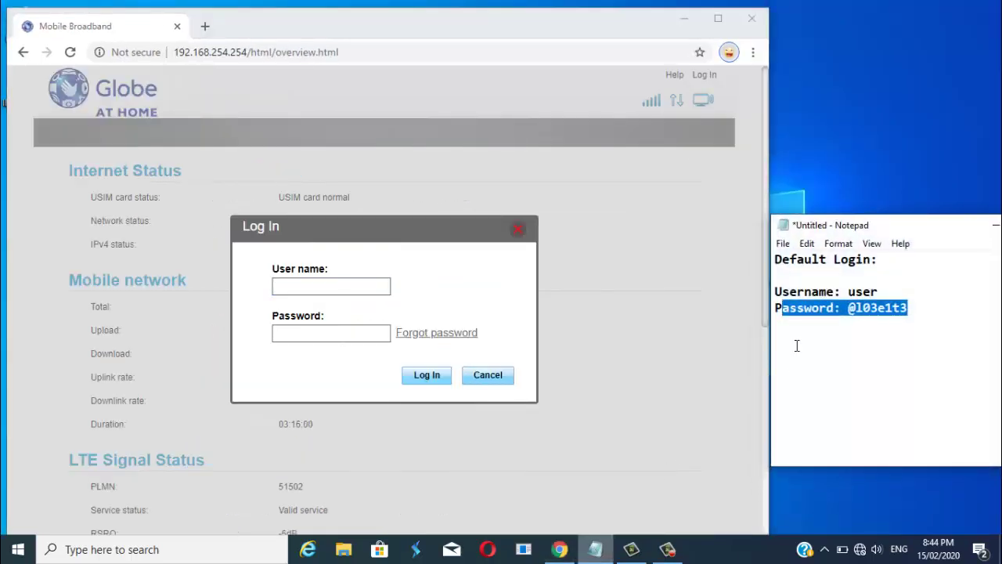
left_click_drag(784, 292, 878, 291)
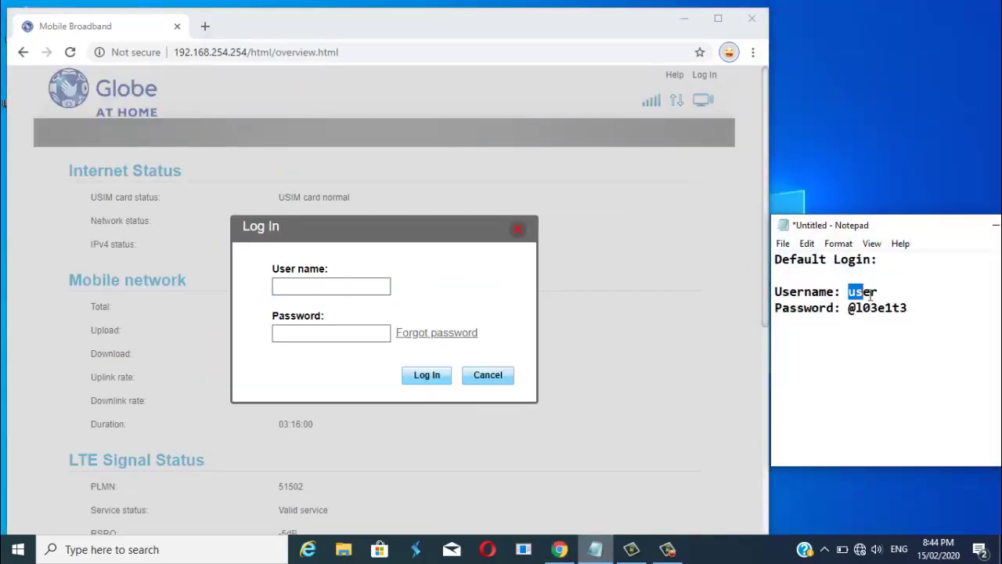
left_click_drag(775, 307, 834, 308)
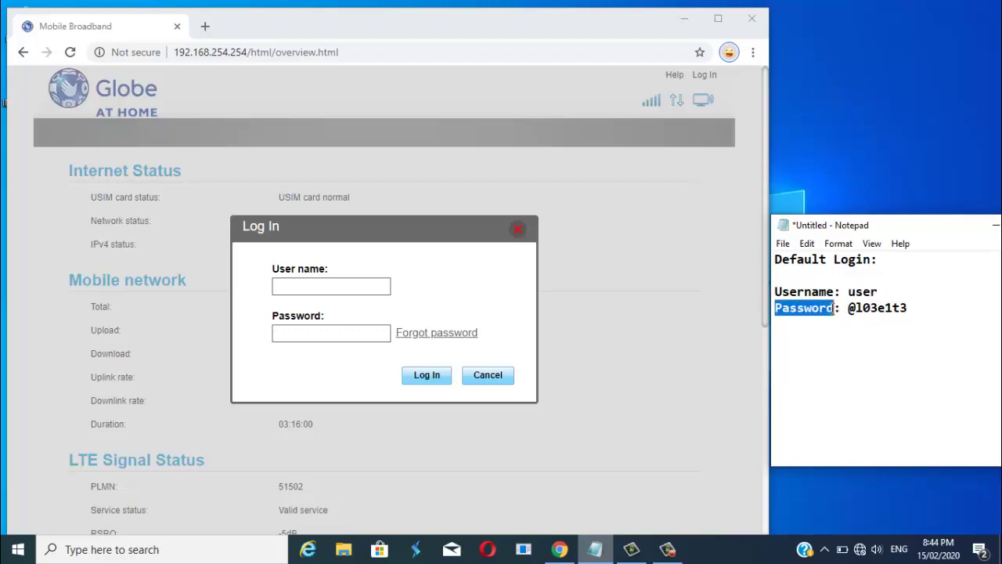
left_click(856, 315)
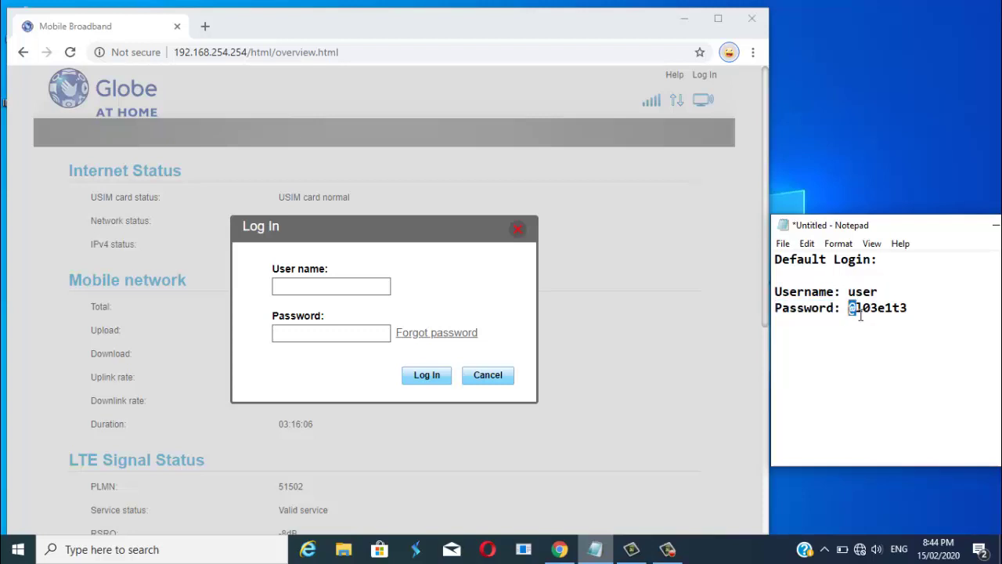
left_click(870, 311)
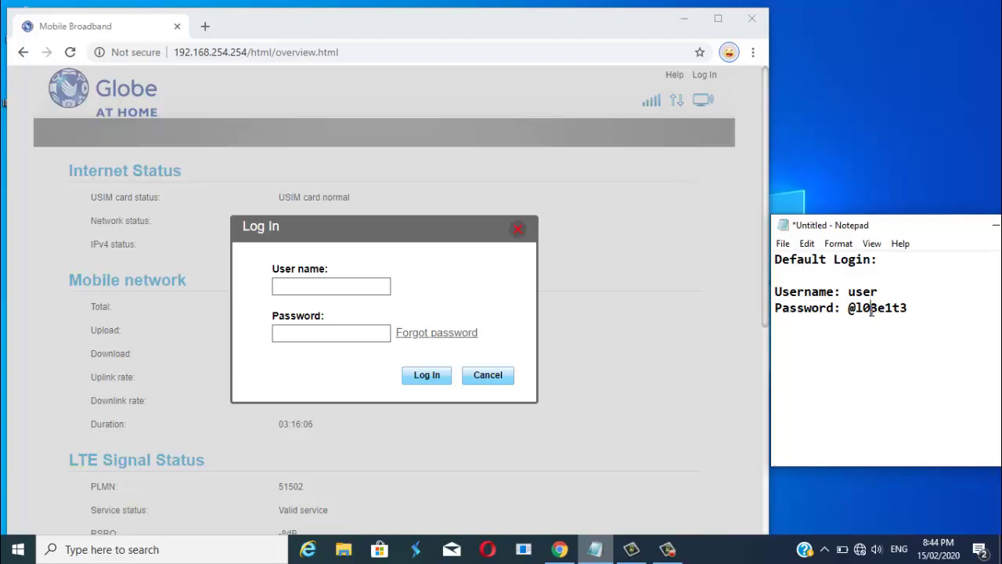
left_click_drag(876, 312, 887, 314)
left_click(901, 313)
left_click_drag(909, 312, 901, 313)
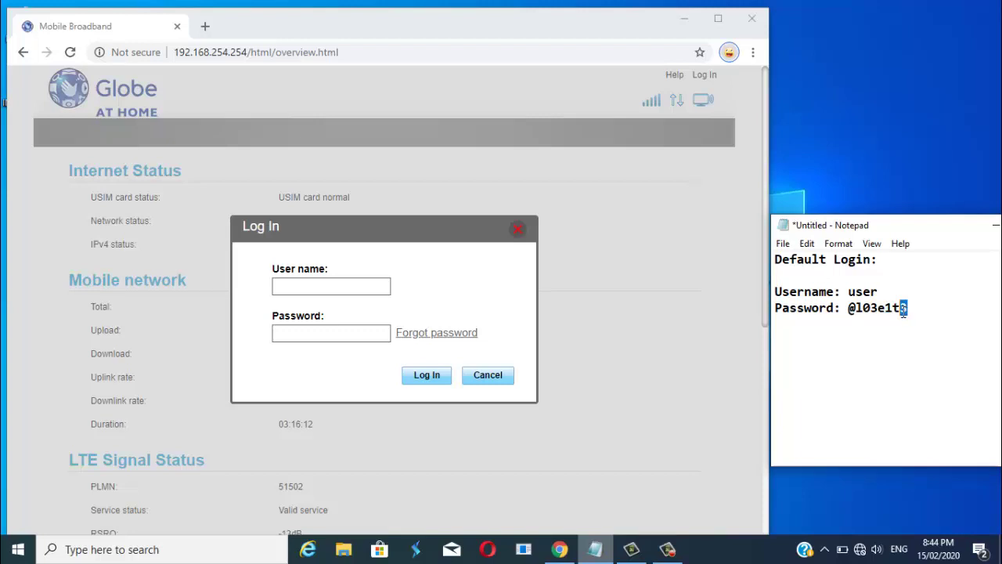
Step: Log in as 'user' with the password copied from the notes
left_click(326, 284)
type("user")
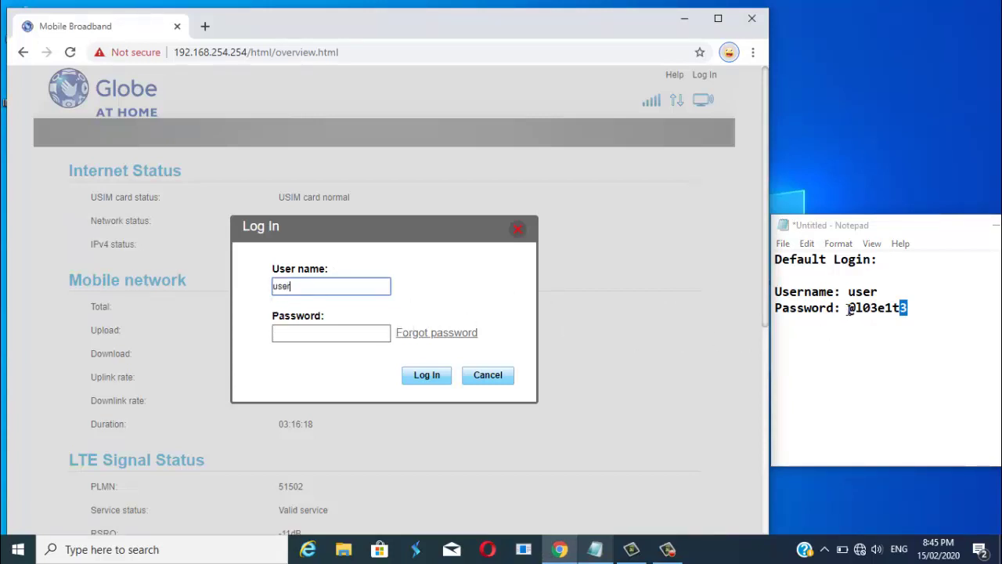
left_click_drag(848, 308, 907, 308)
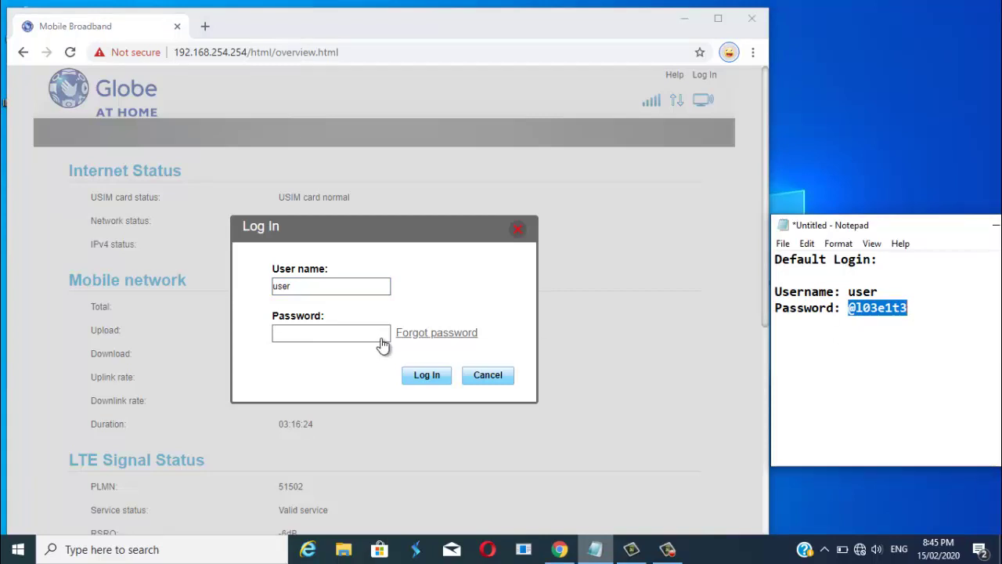
left_click(349, 338)
key("ctrl+v")
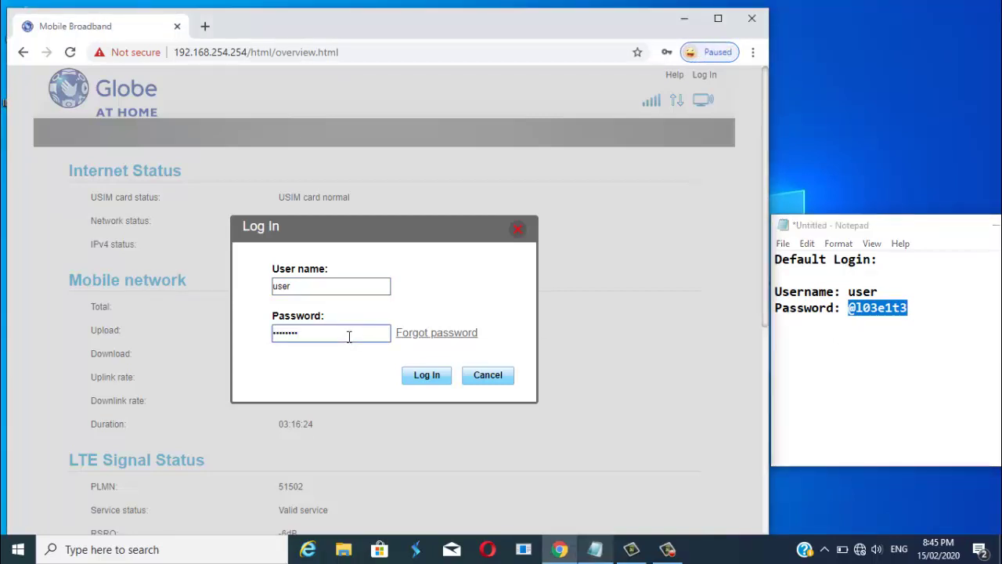
left_click(423, 376)
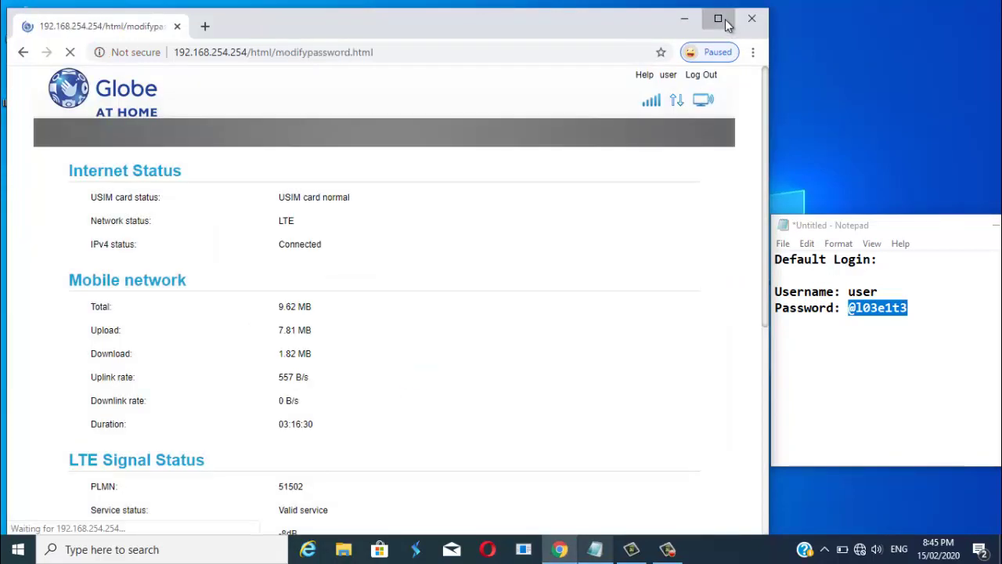
Step: Maximize Chrome and go to the Device Information page under Advance > System
left_click(719, 19)
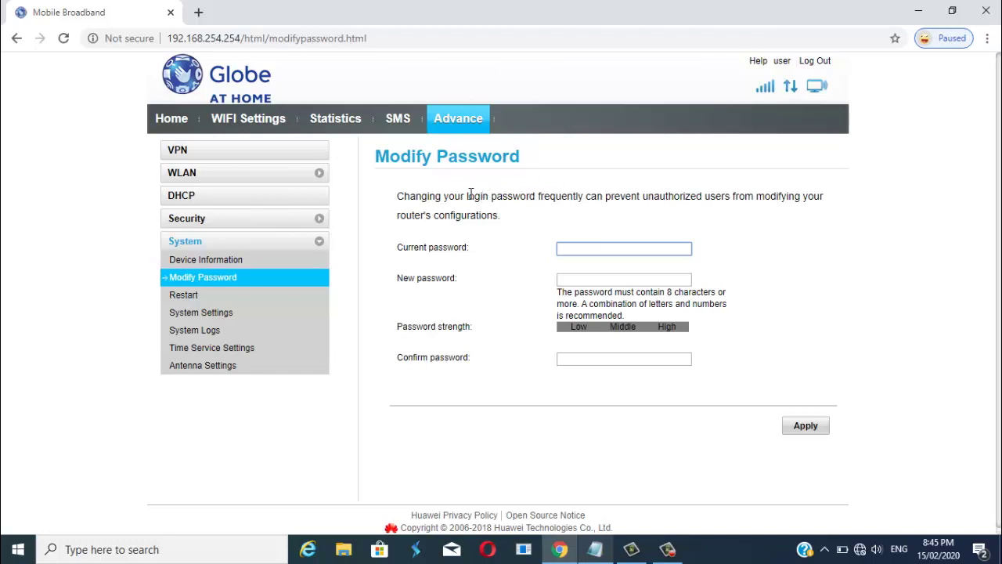
left_click_drag(467, 195, 539, 199)
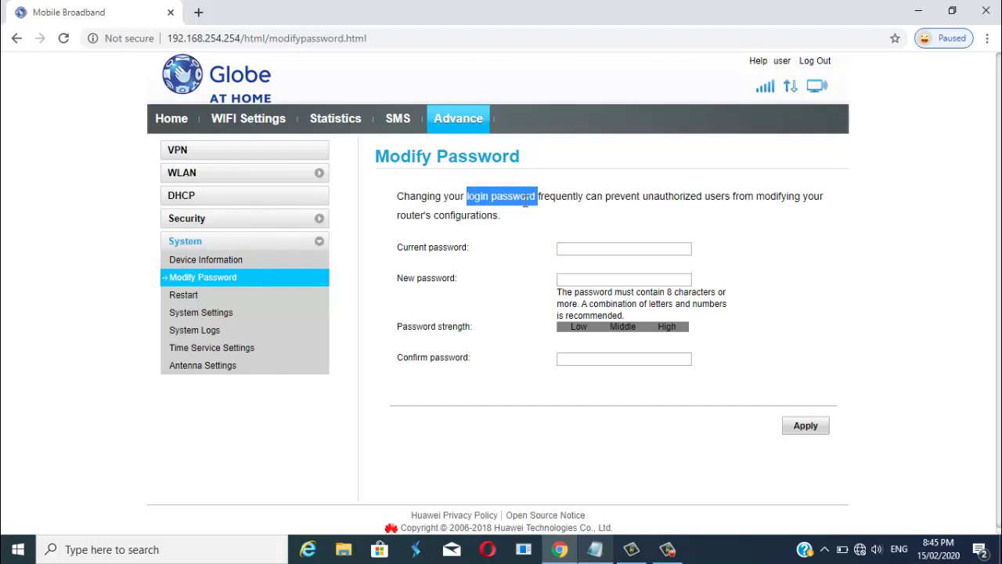
left_click(452, 127)
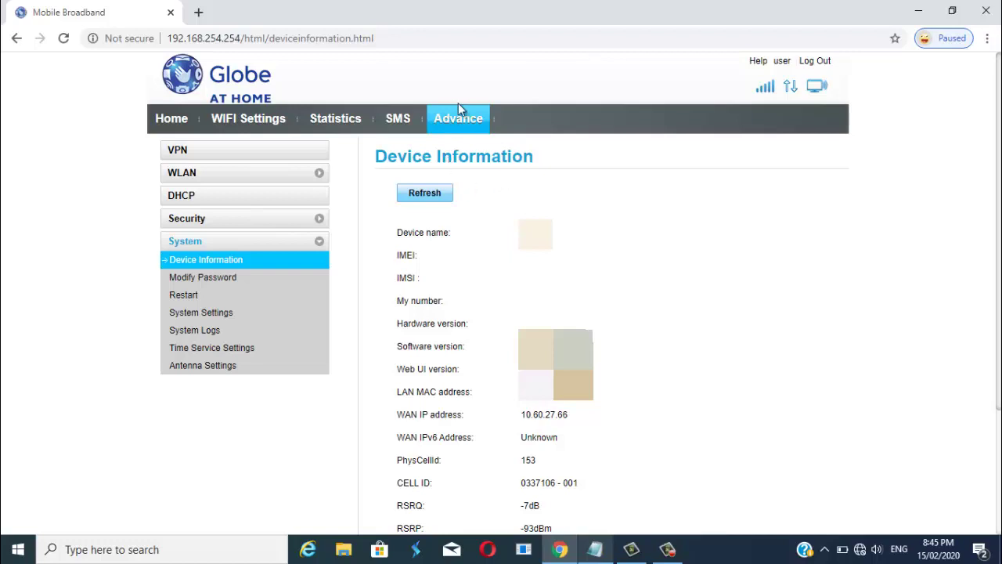
Step: Open Advance > Security > Device Management to see the laptop and vivo-1718 connected
left_click(458, 122)
left_click(210, 225)
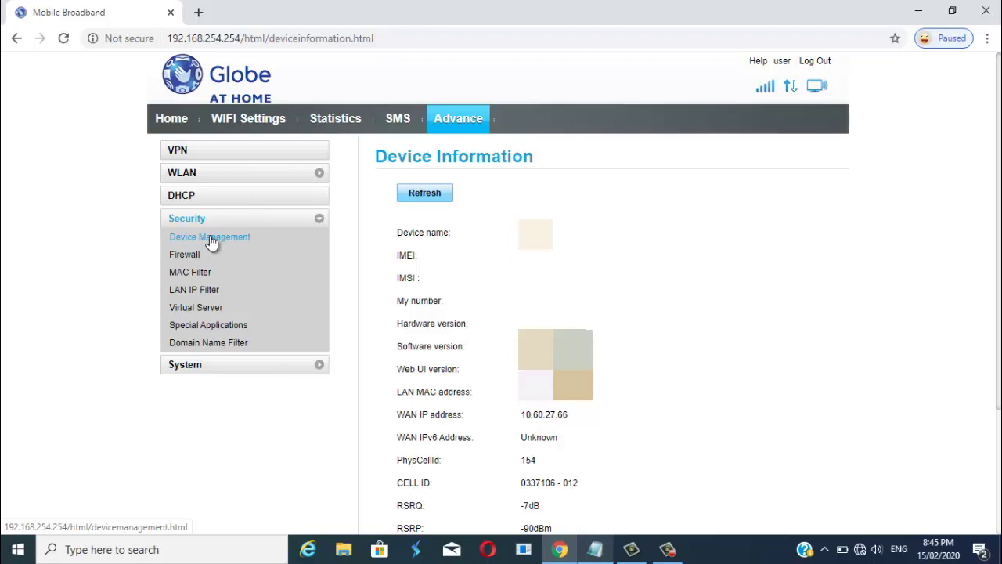
left_click(209, 242)
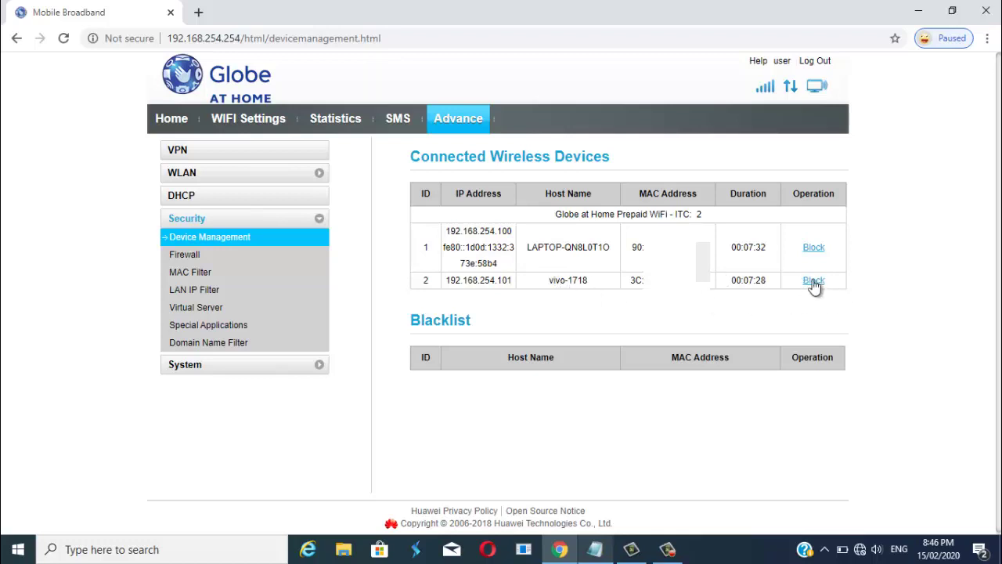
Step: Block vivo-1718, confirm with OK, and reload so it appears in the blacklist
left_click(814, 281)
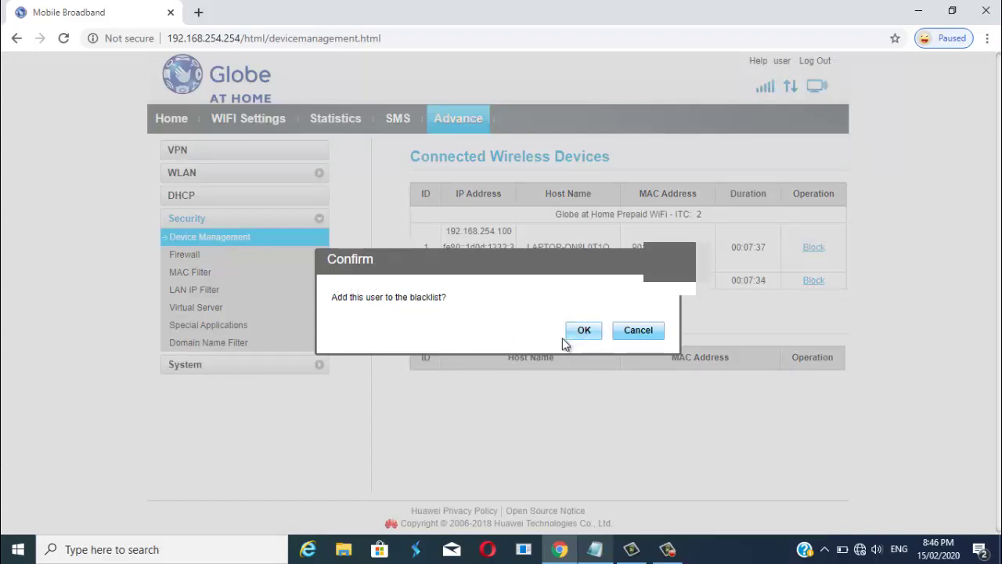
left_click(582, 332)
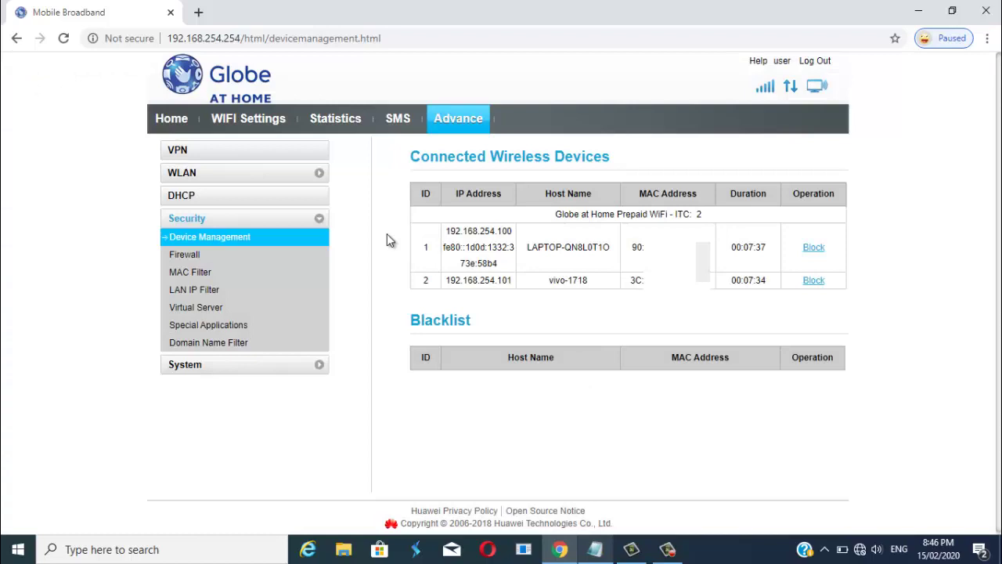
left_click(66, 38)
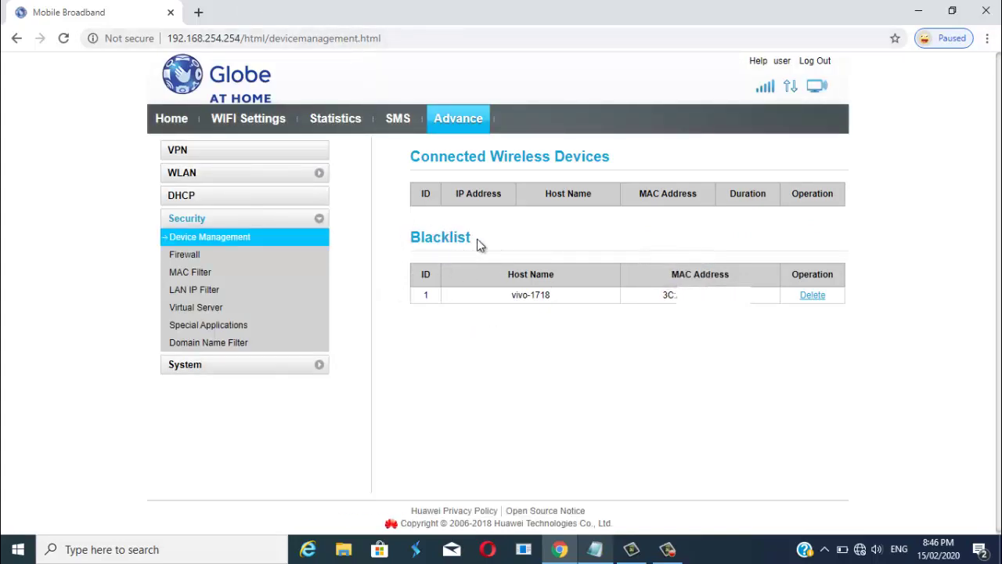
left_click_drag(479, 244, 409, 238)
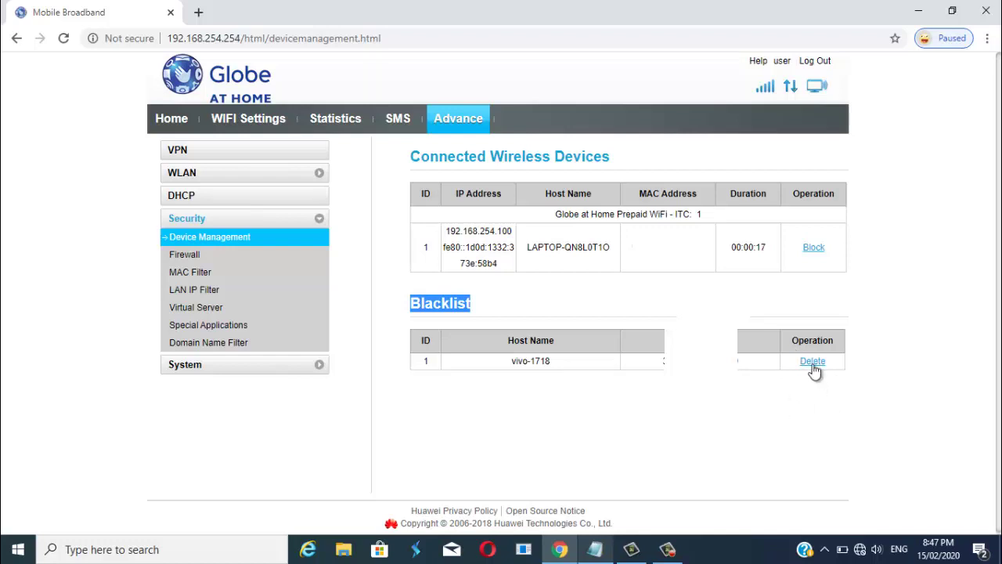
Step: Delete vivo-1718 from the blacklist, confirm with OK, and reload the page
left_click(813, 362)
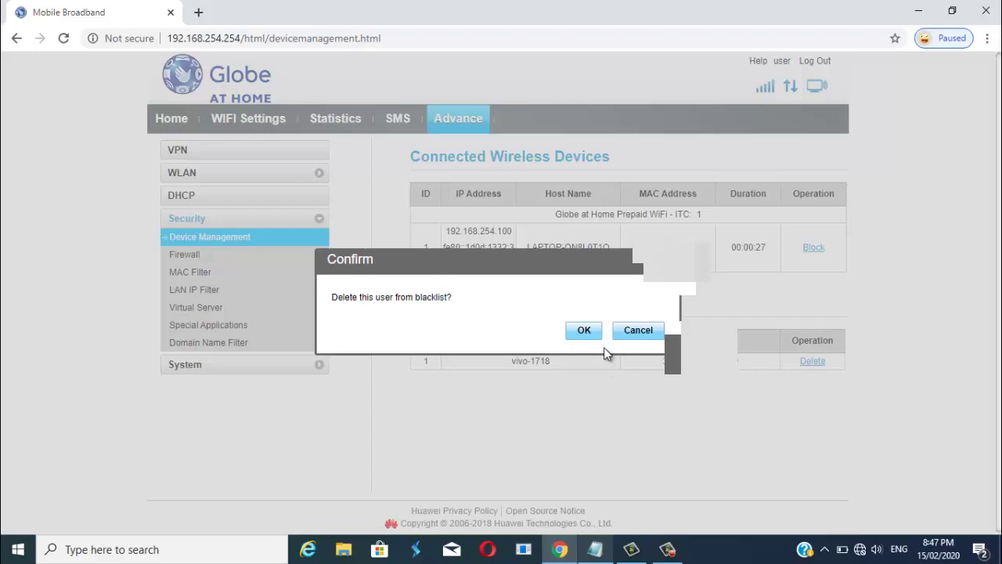
left_click(583, 328)
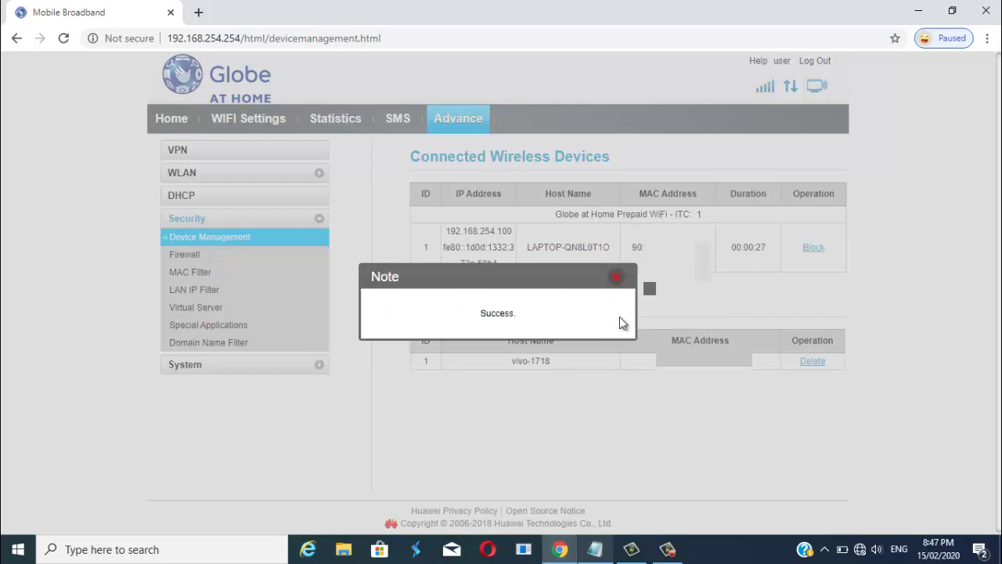
left_click(64, 38)
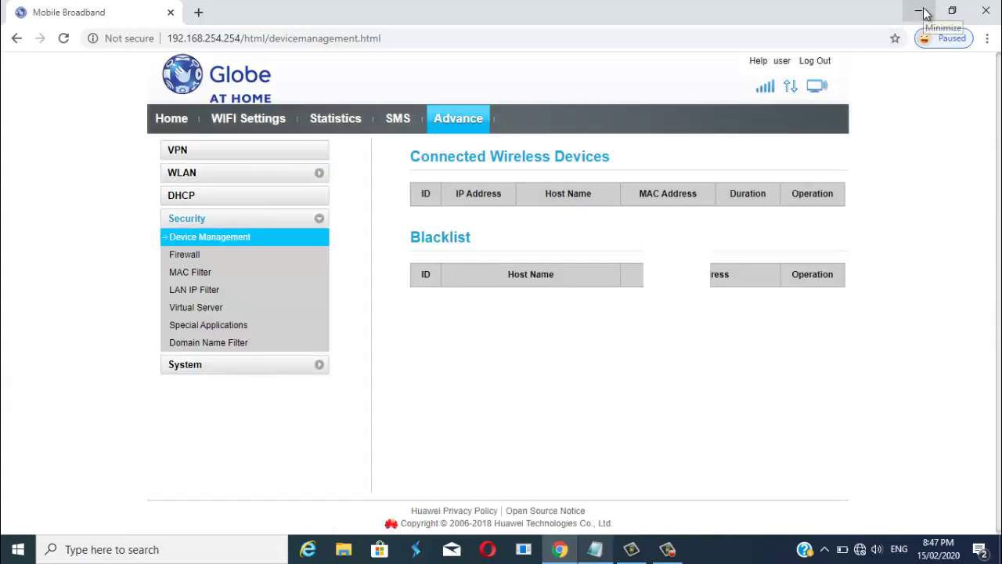
Step: Choose Log Out at the top right of the router admin page
left_click(811, 62)
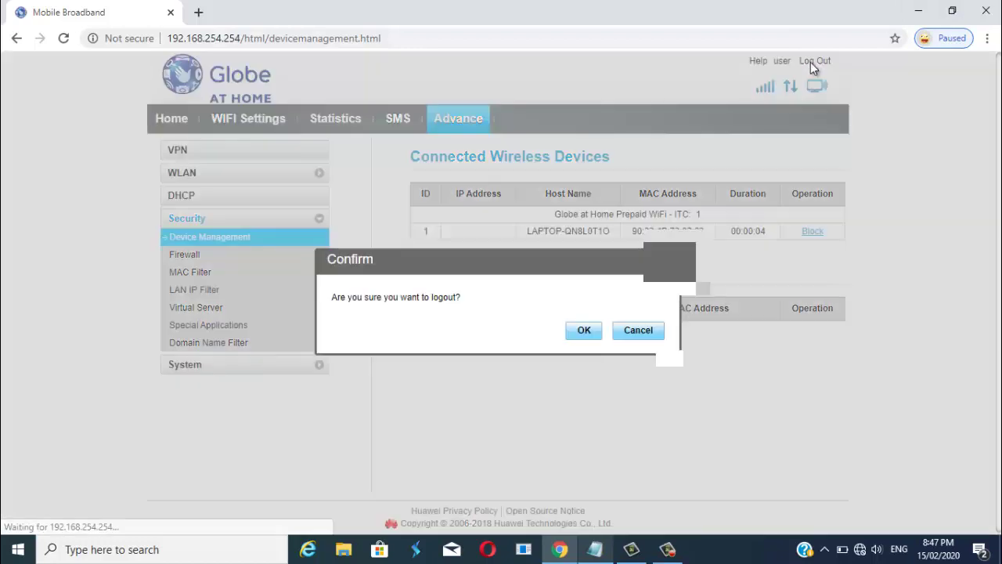